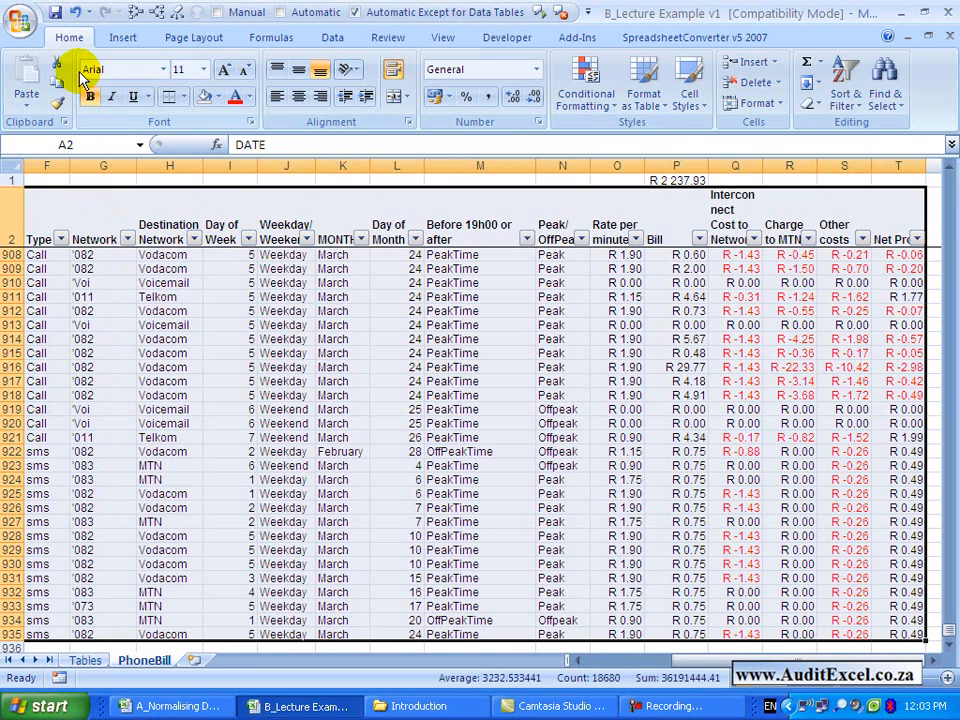
Create a PivotTable from the range PhoneBill!$A$2:$T$935, placed on a new worksheet.
click(114, 40)
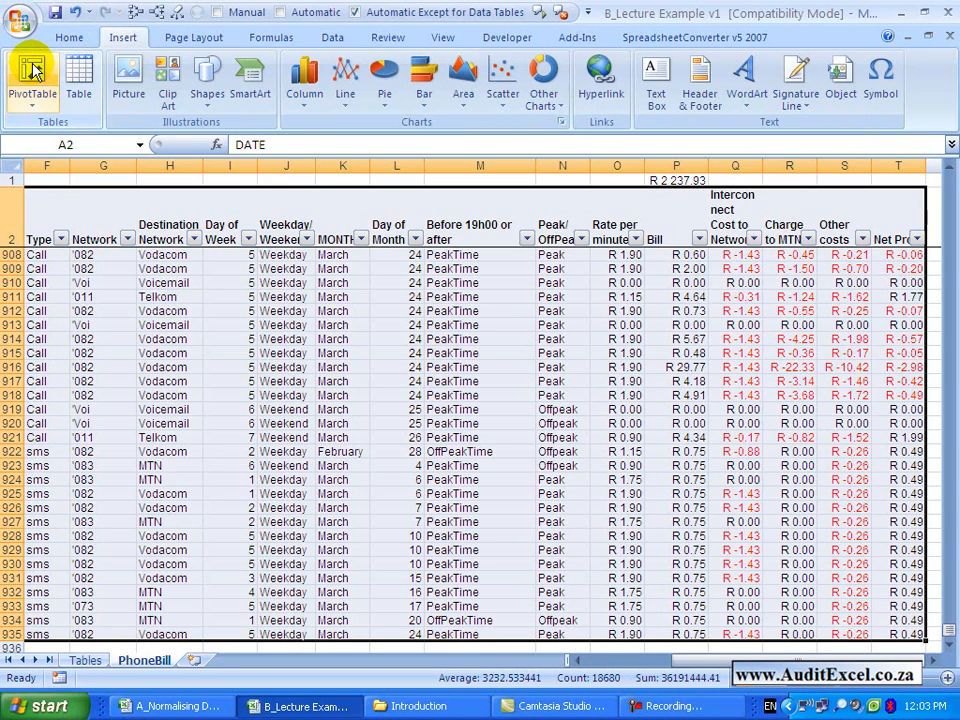
click(33, 96)
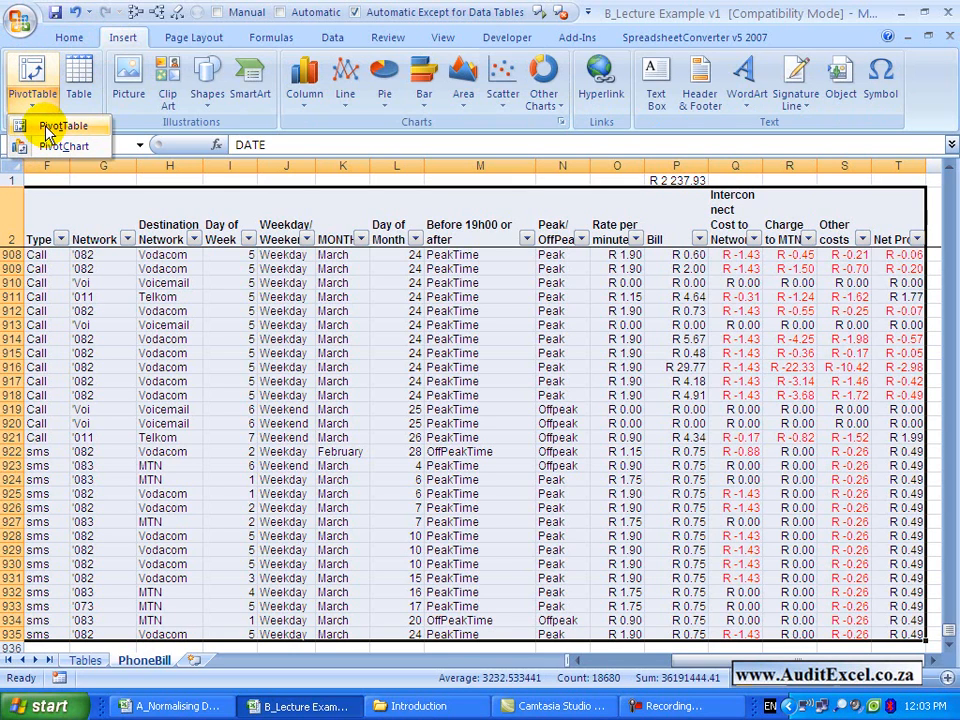
click(46, 130)
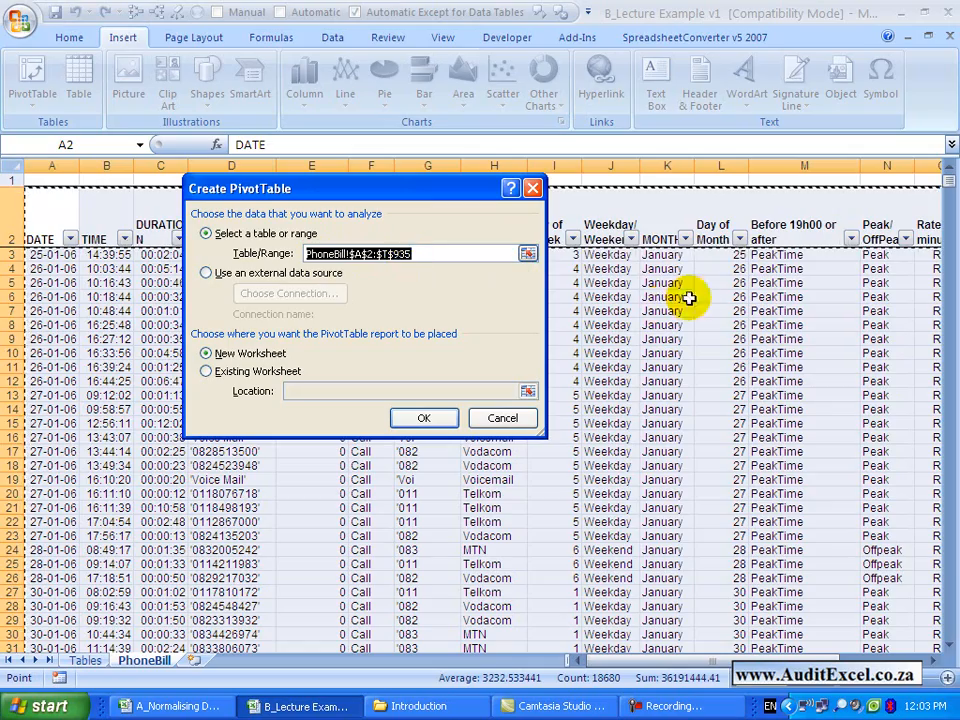
drag(948, 185, 947, 611)
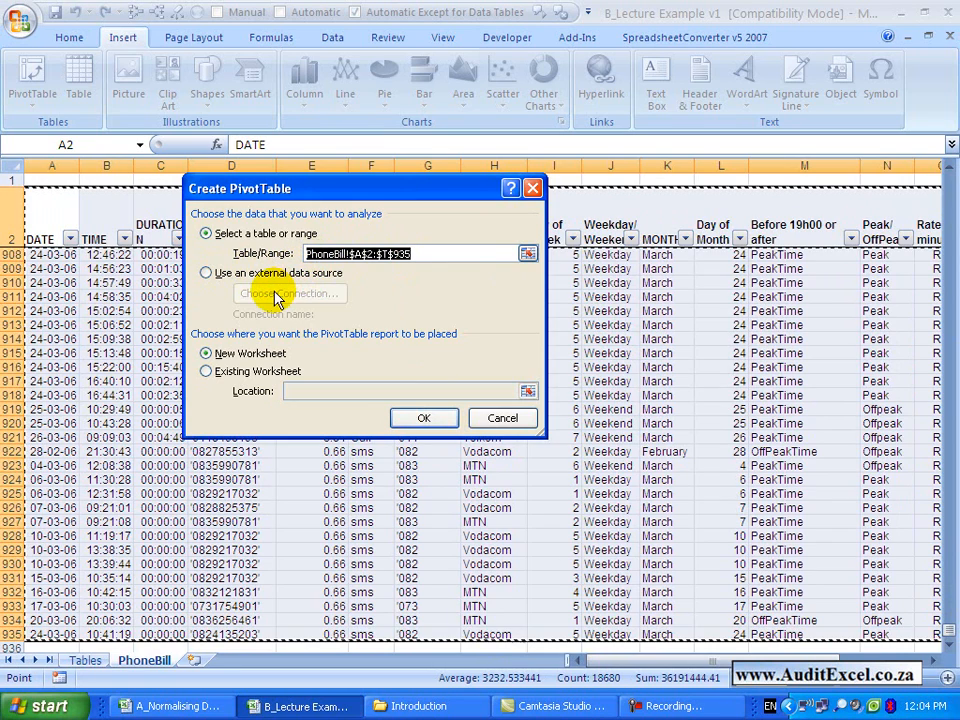
click(207, 371)
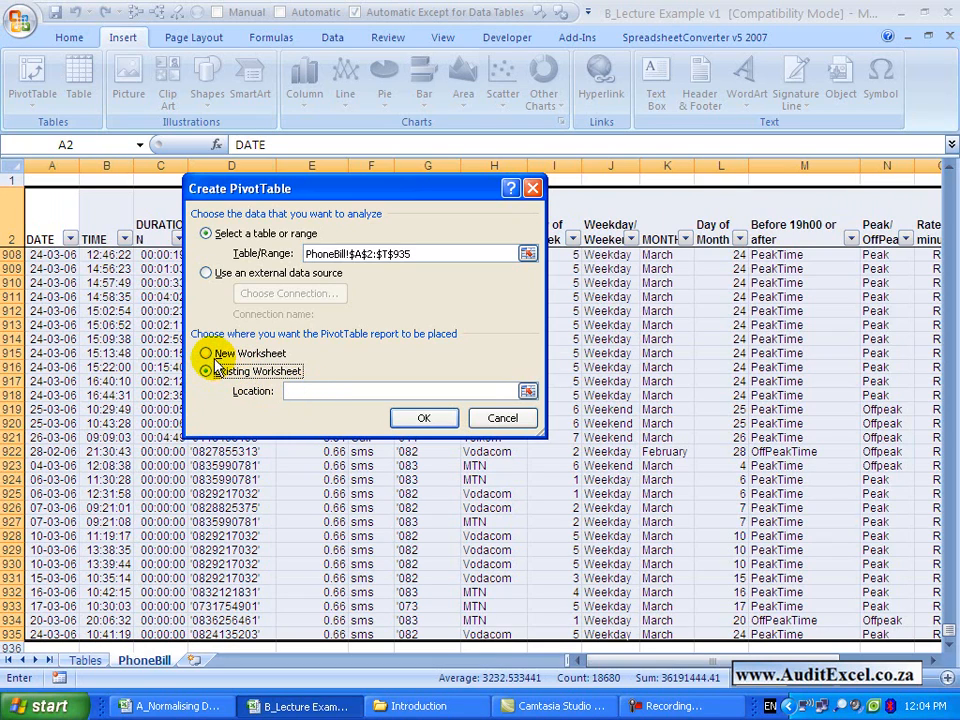
click(207, 355)
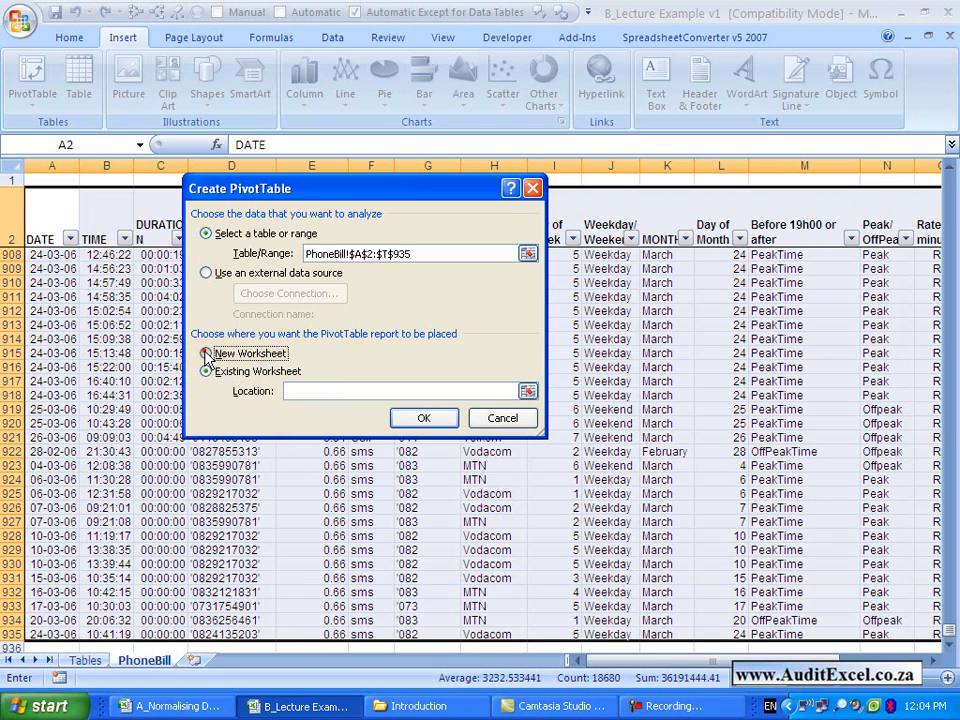
click(424, 420)
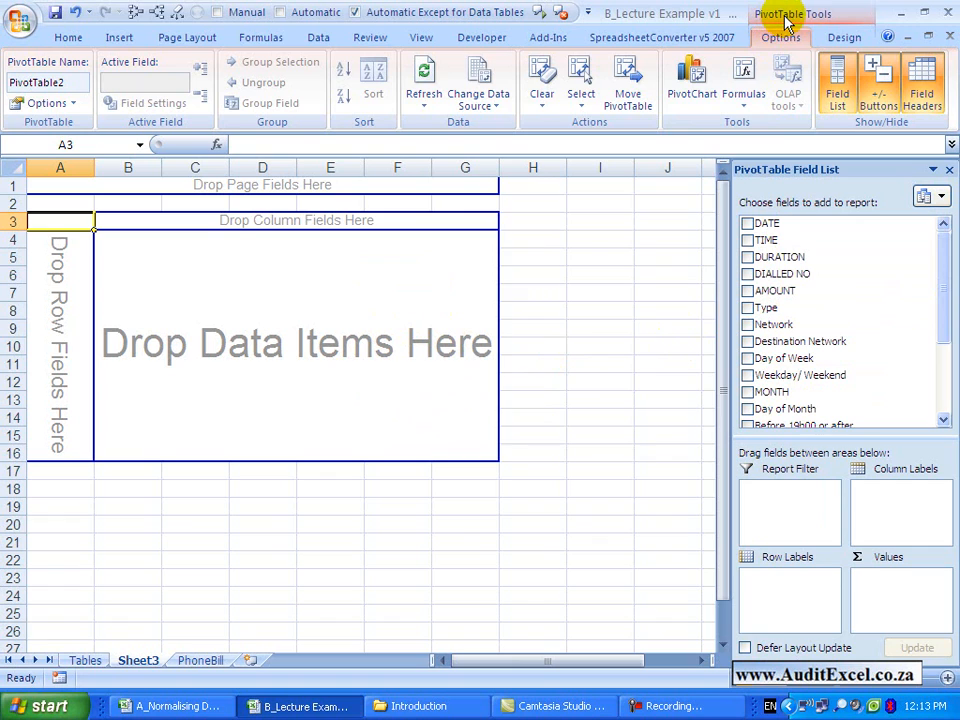
Examine the PivotTable's design and options commands, the source column headings on the PhoneBill sheet, and the report's layout areas.
click(578, 240)
click(578, 240)
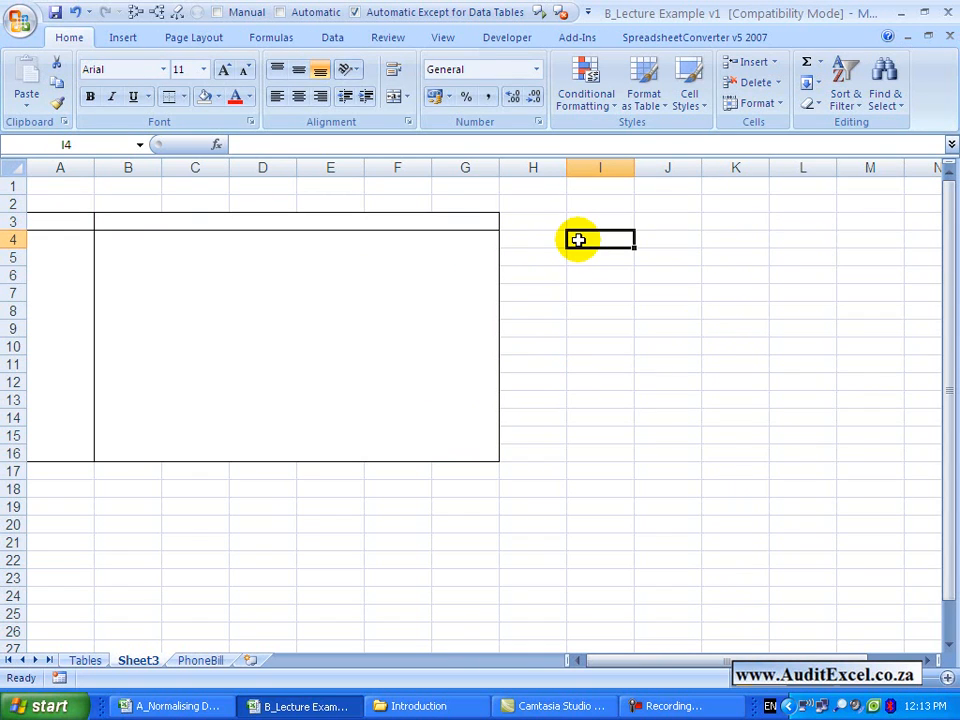
click(441, 257)
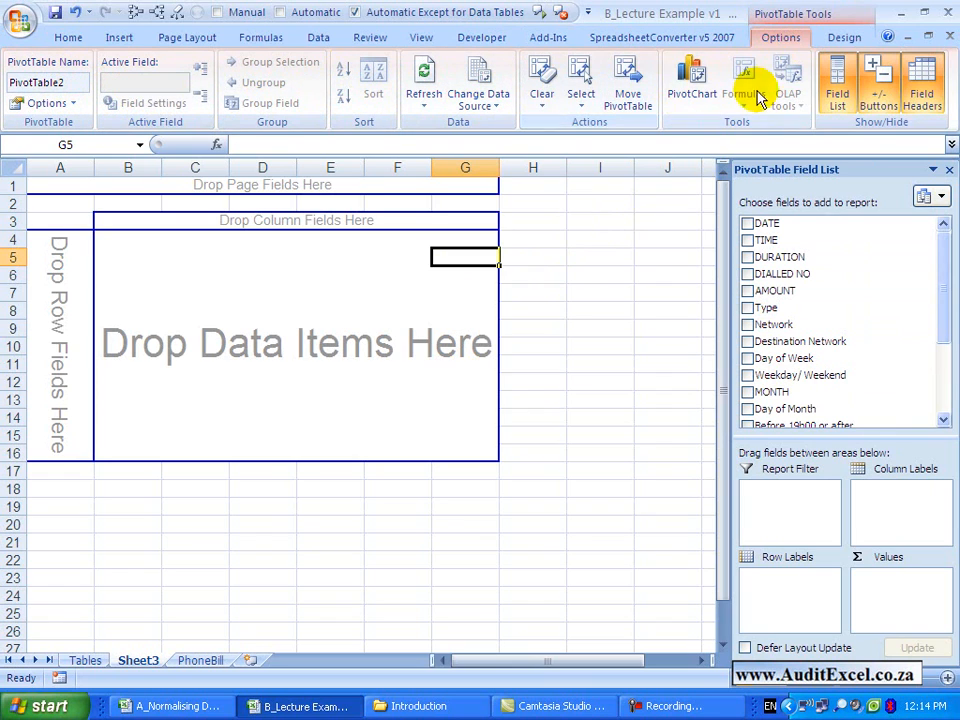
click(840, 40)
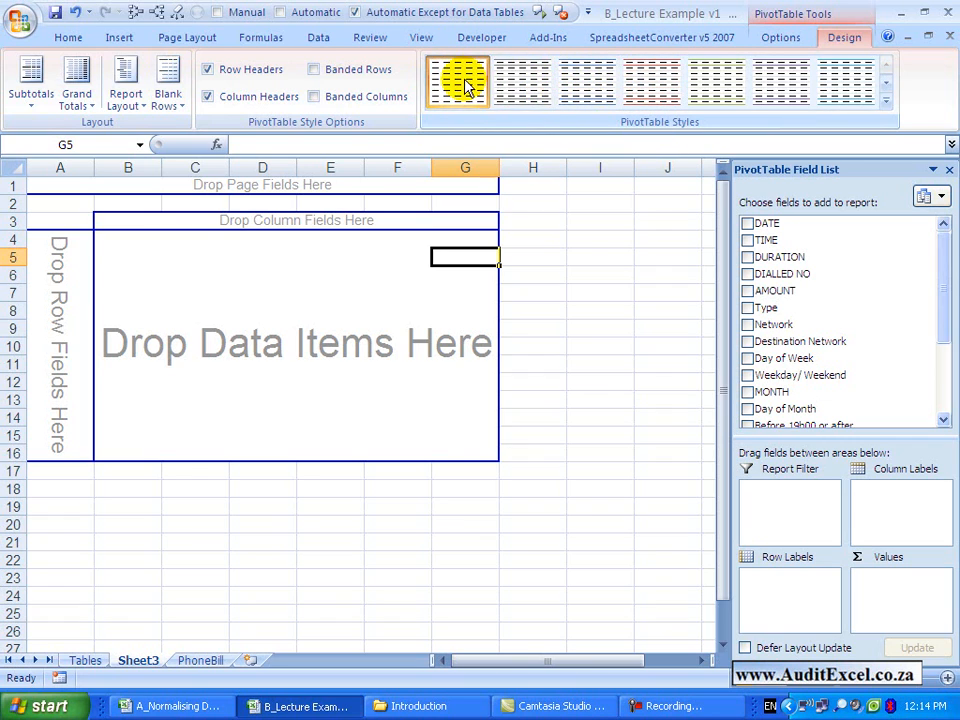
click(780, 37)
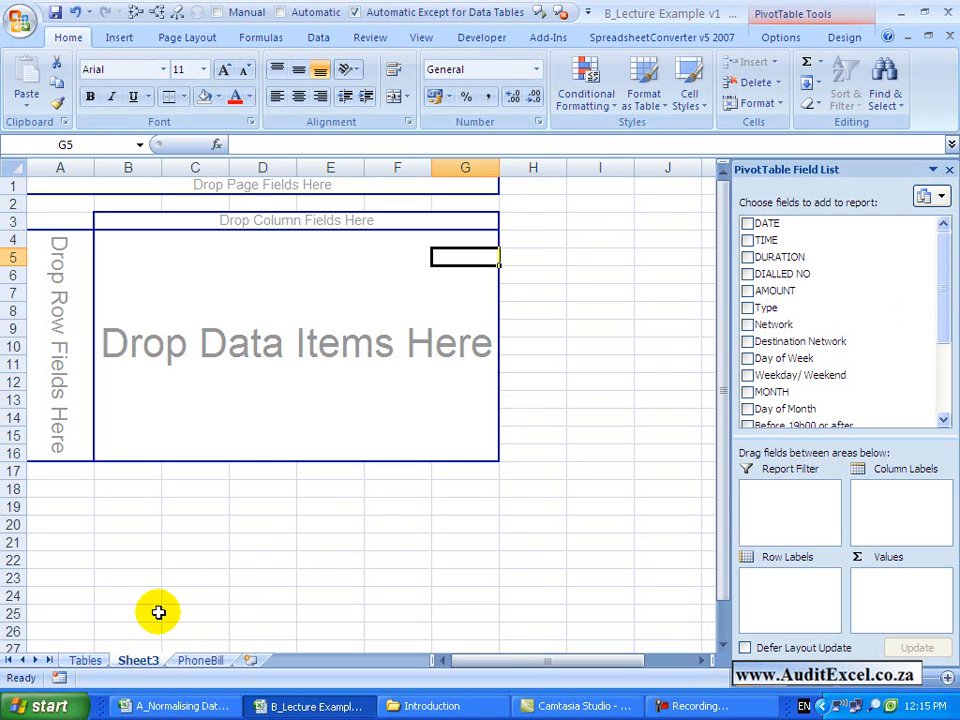
click(192, 661)
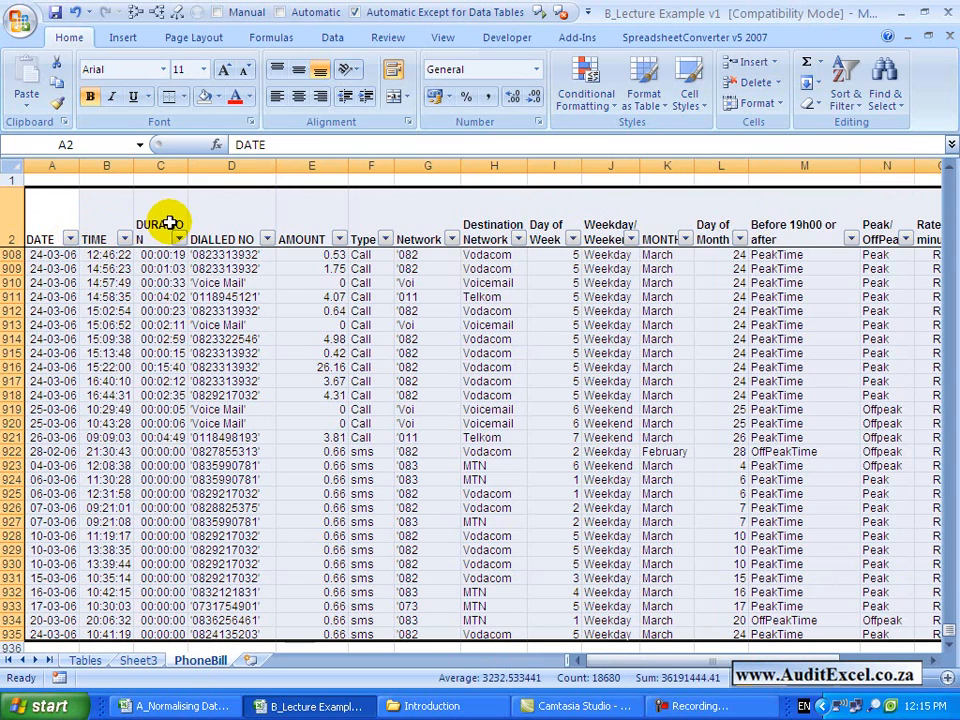
click(136, 659)
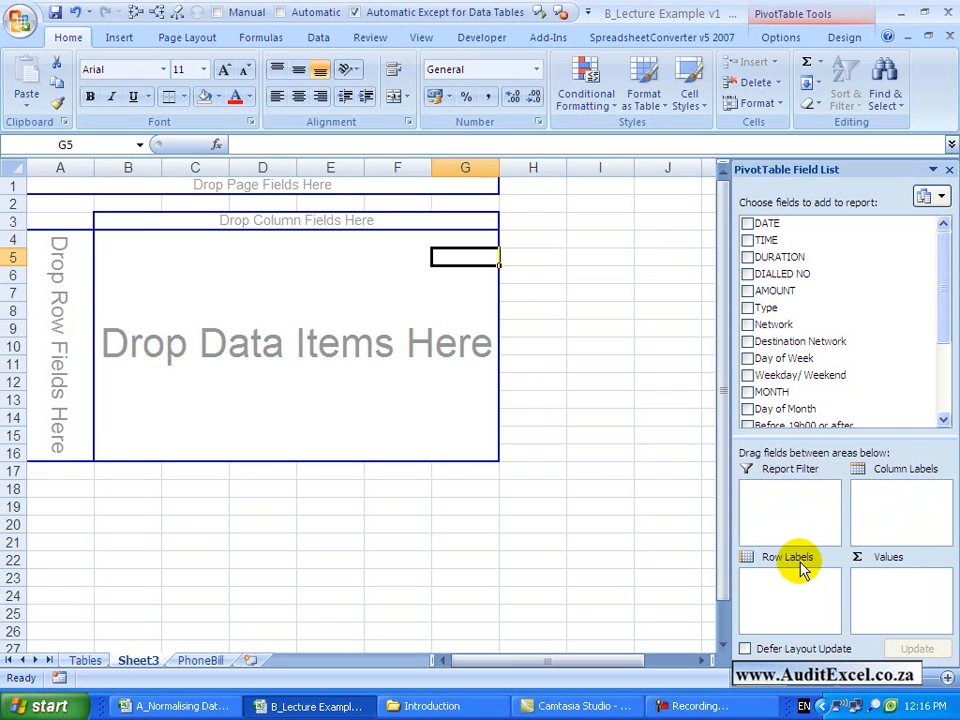
click(746, 649)
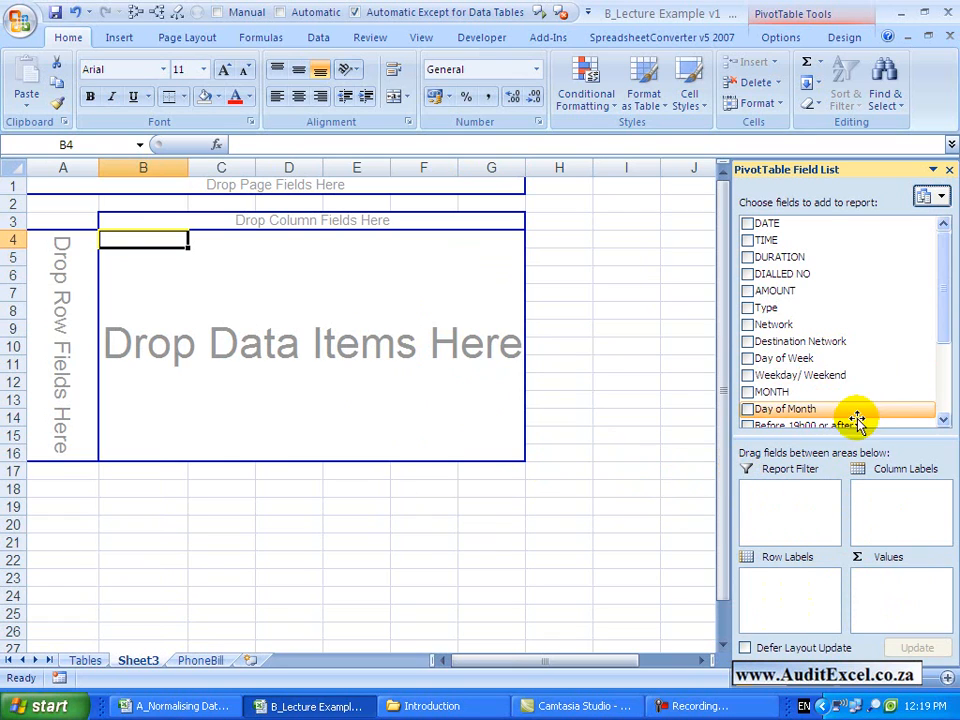
Add the Bill field to the PivotTable's values as a sum.
click(943, 421)
click(943, 421)
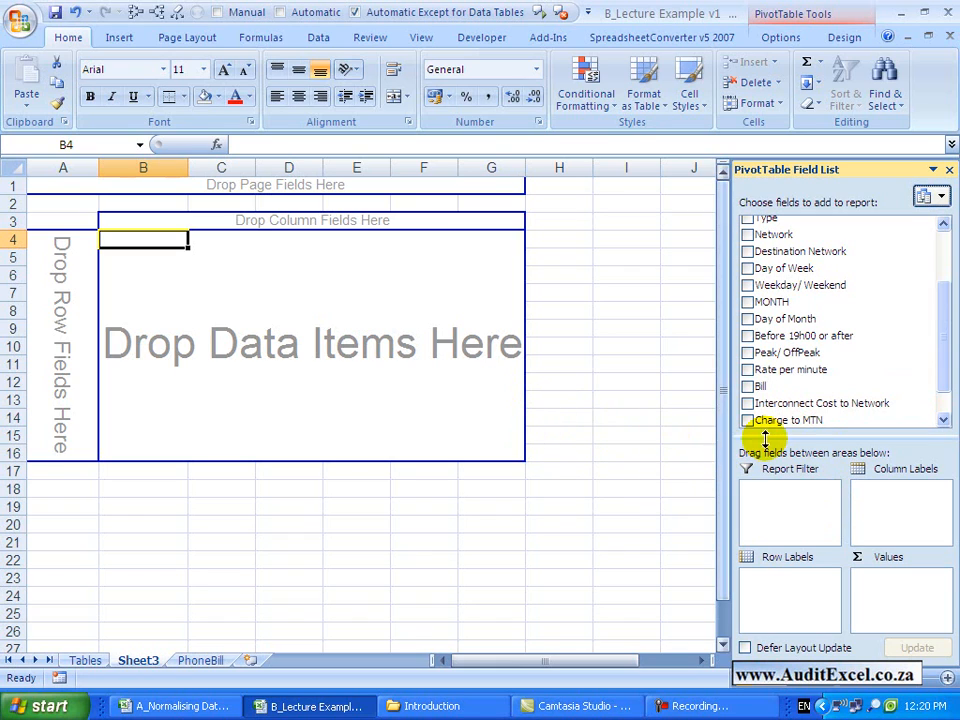
drag(749, 389, 776, 390)
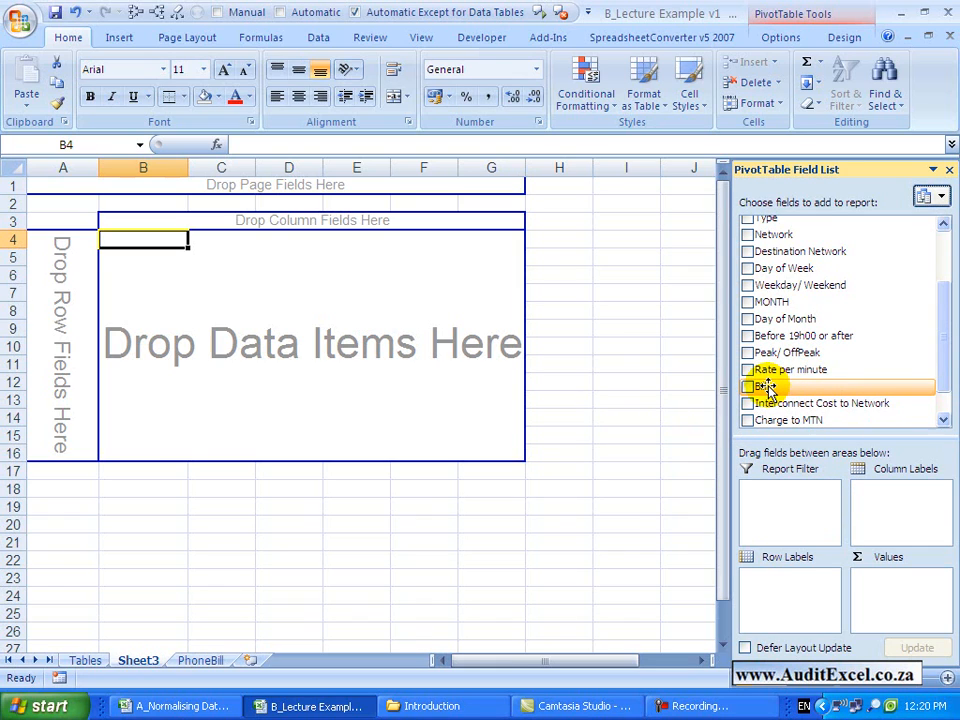
drag(766, 390, 888, 588)
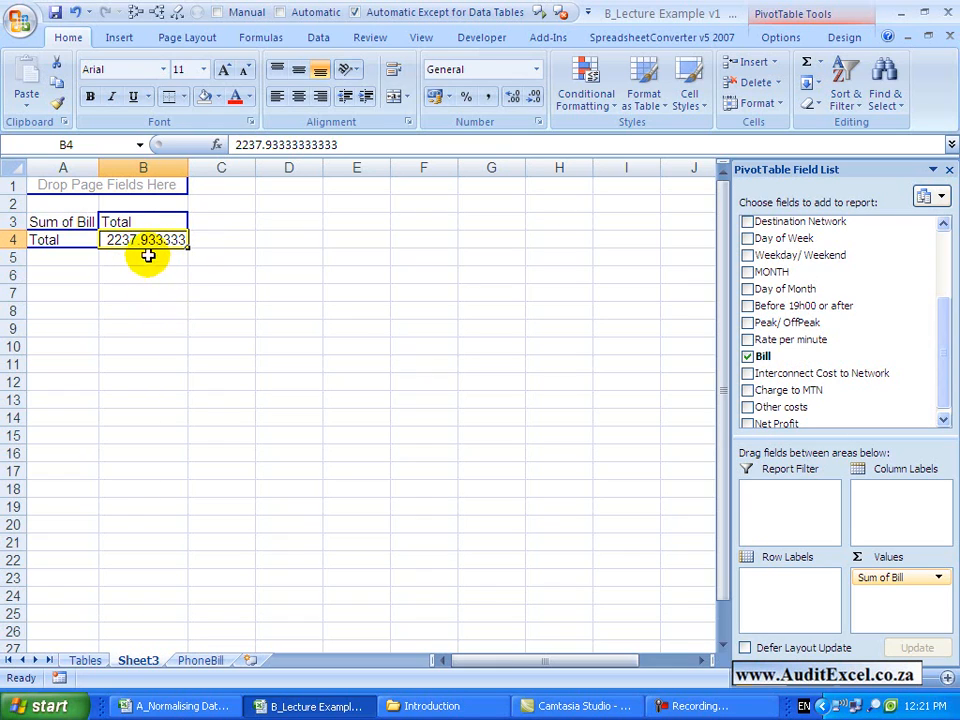
mouse_move(137, 241)
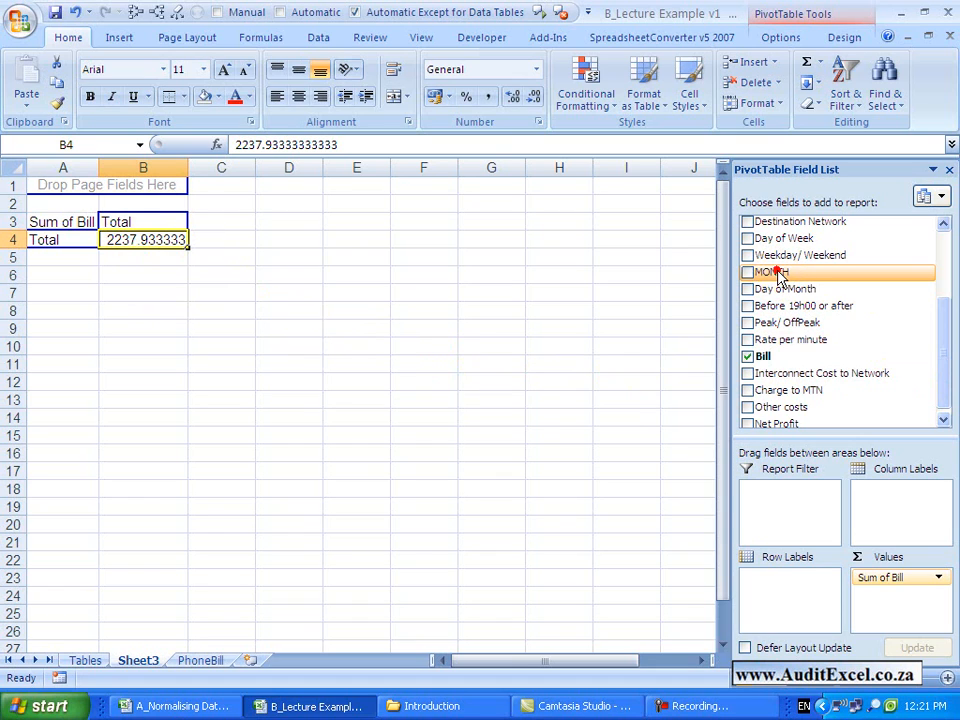
Add the MONTH field as row labels, try it as column labels, and return it to the row labels.
drag(778, 275, 804, 588)
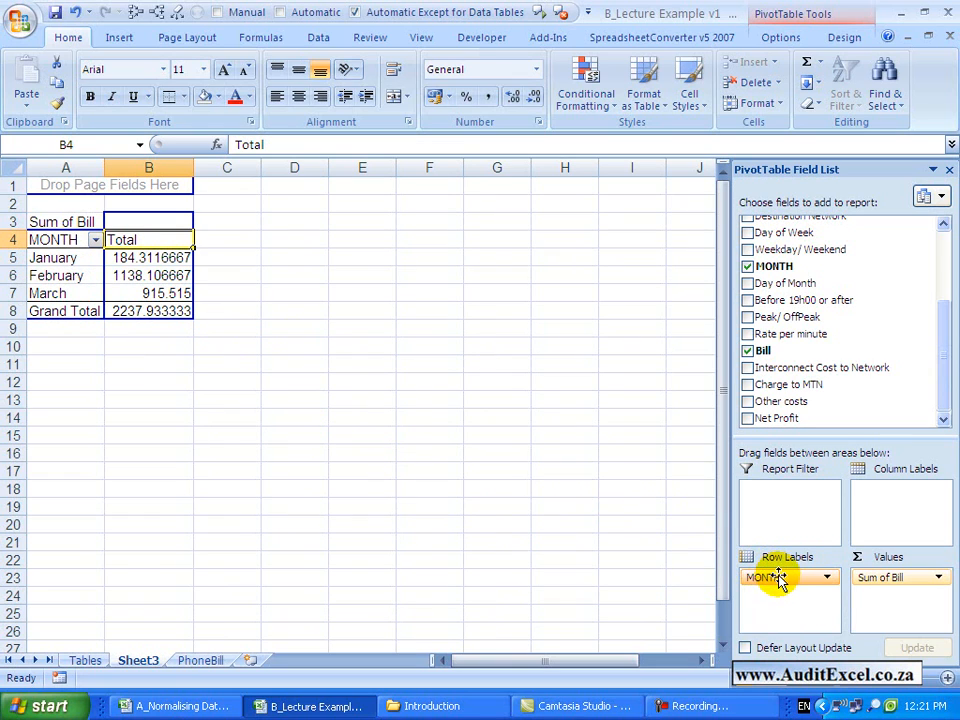
drag(779, 580, 896, 499)
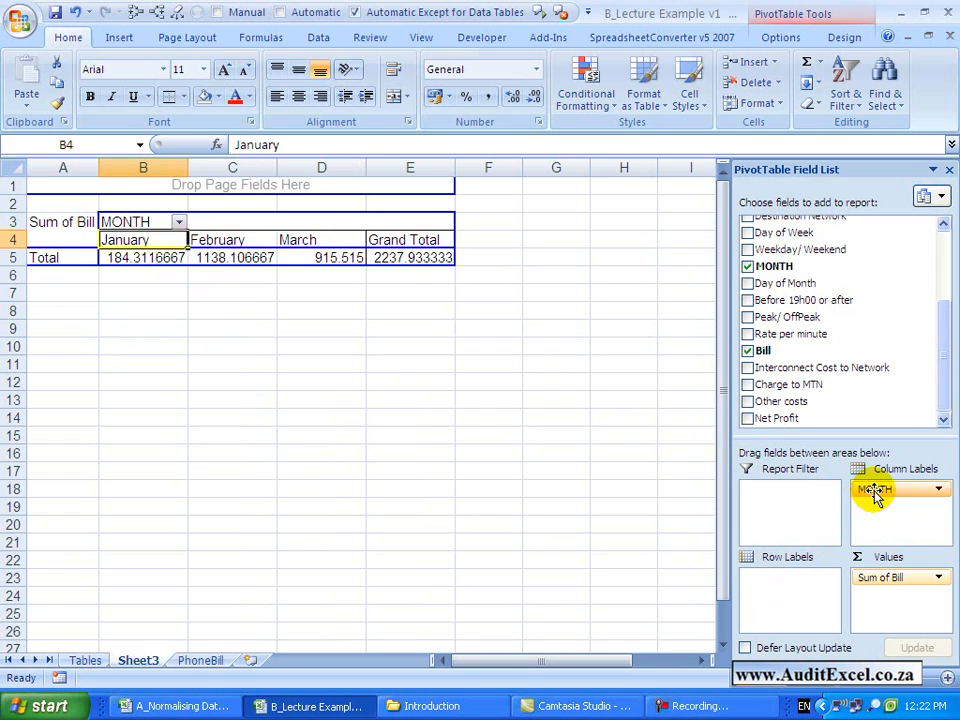
drag(874, 492, 798, 600)
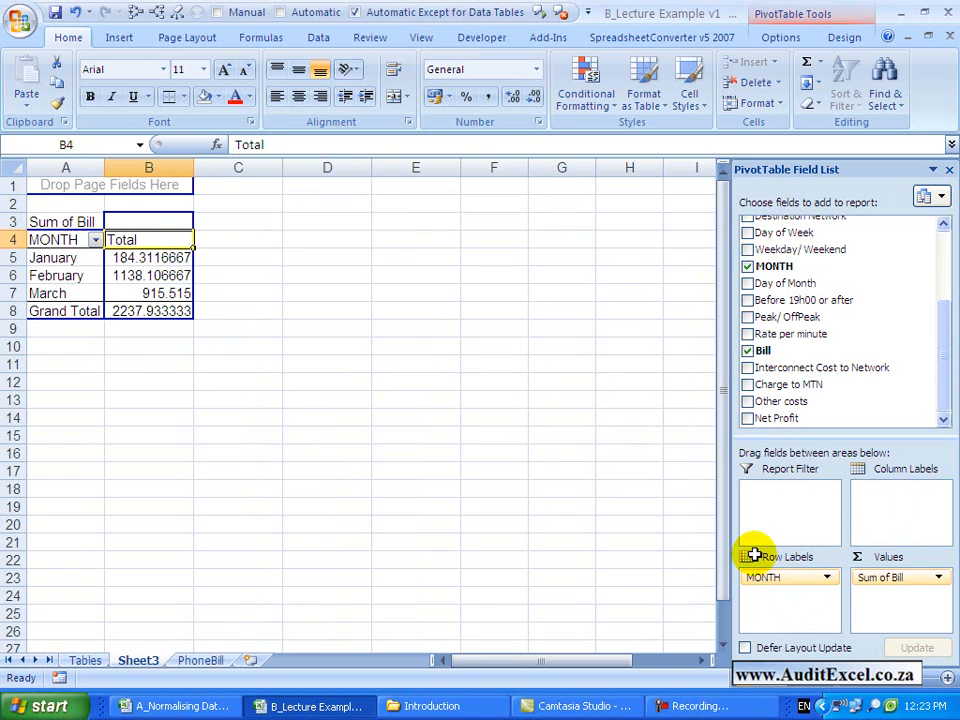
On the PhoneBill sheet, overwrite the first record's Bill amount in cell P3 with 1000000.
click(152, 258)
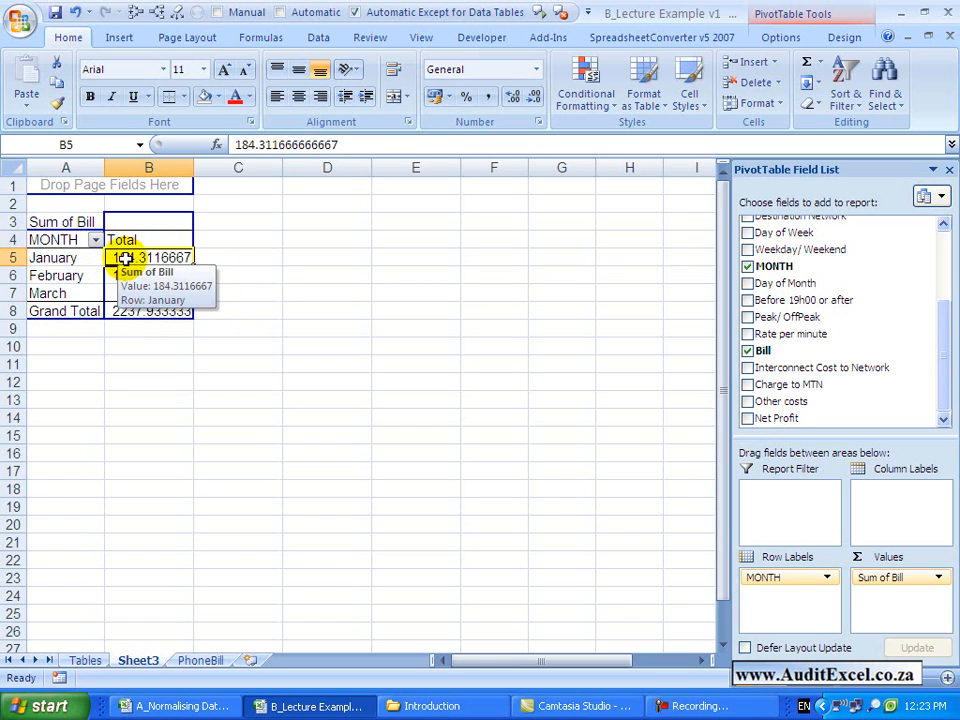
click(195, 661)
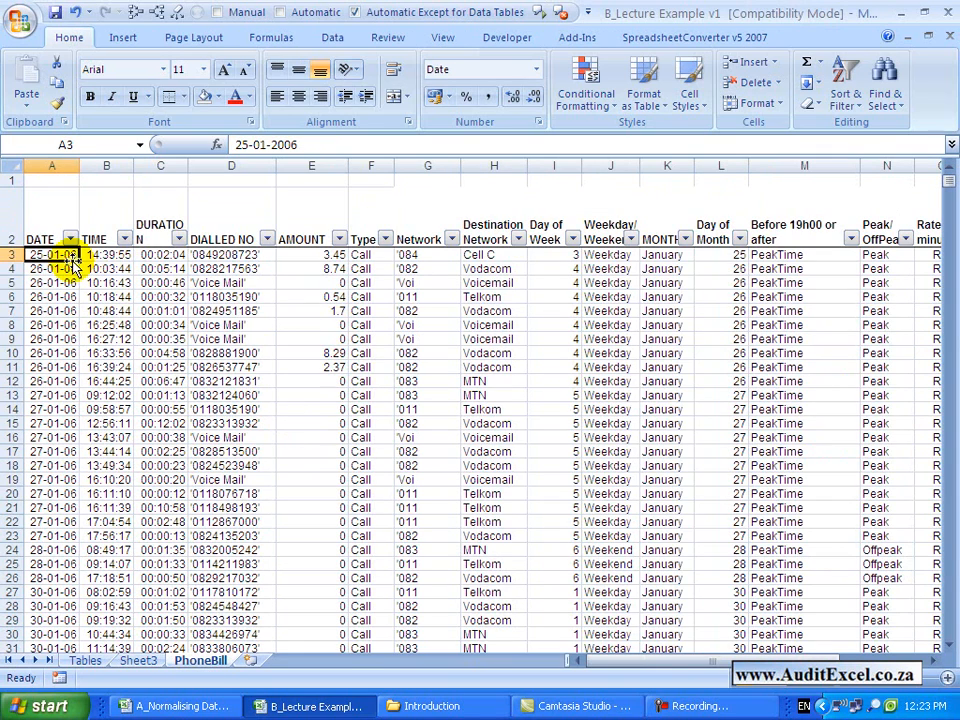
key(Right)
key(Right)
key(Right)
key(Right)
key(Right)
key(Right)
key(Right)
key(Right)
key(Right)
key(Right)
key(Right)
key(Right)
key(Right)
key(Right)
key(Right)
key(Right)
key(Right)
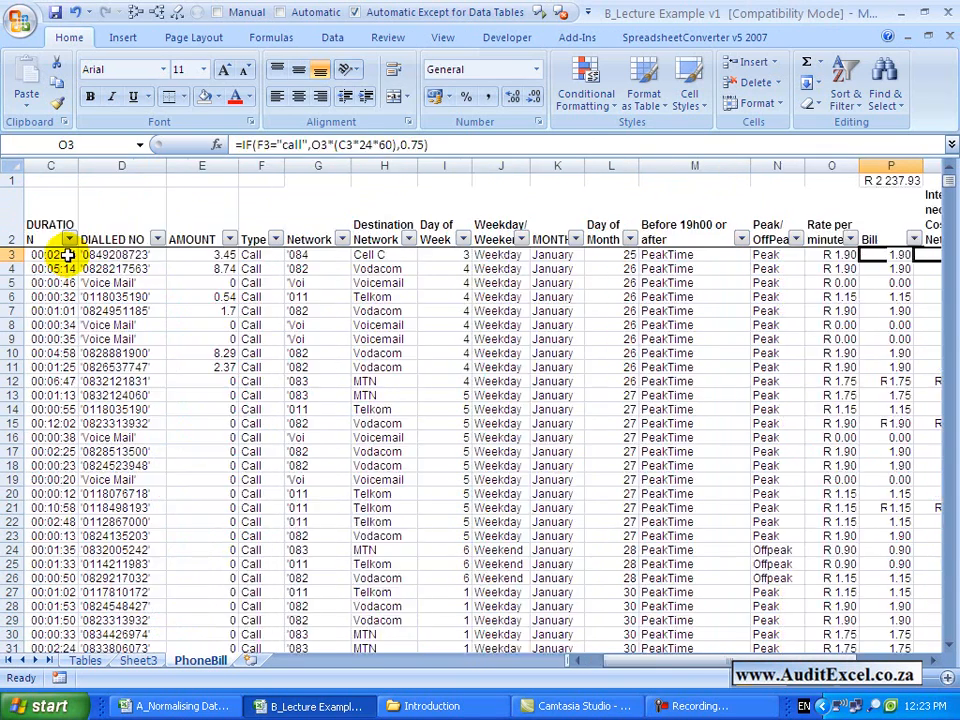
key(Left)
key(Left)
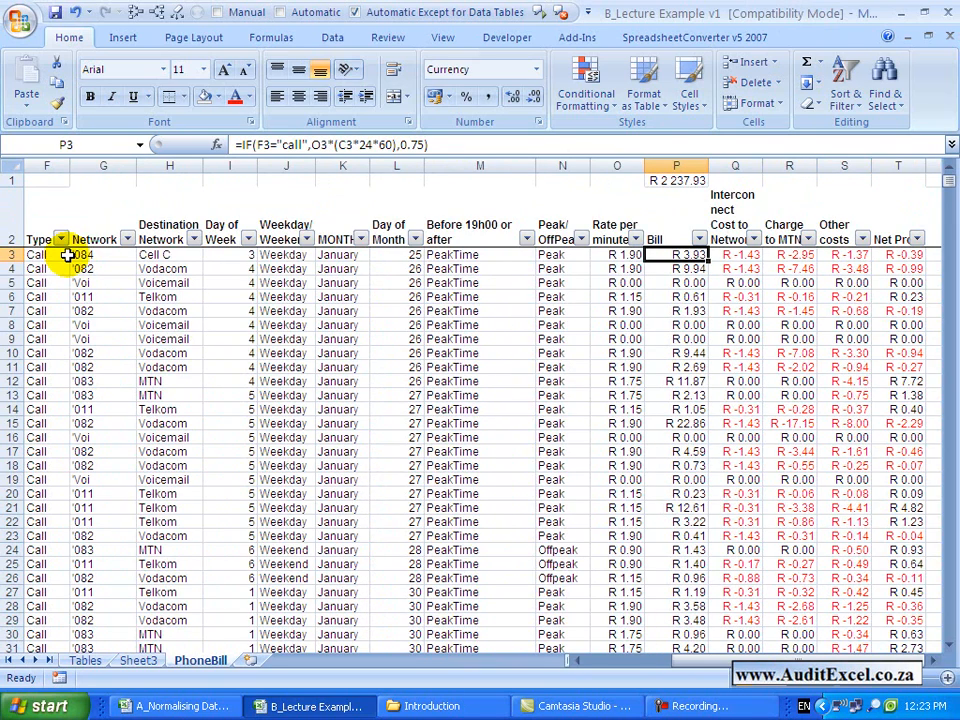
text(1000000)
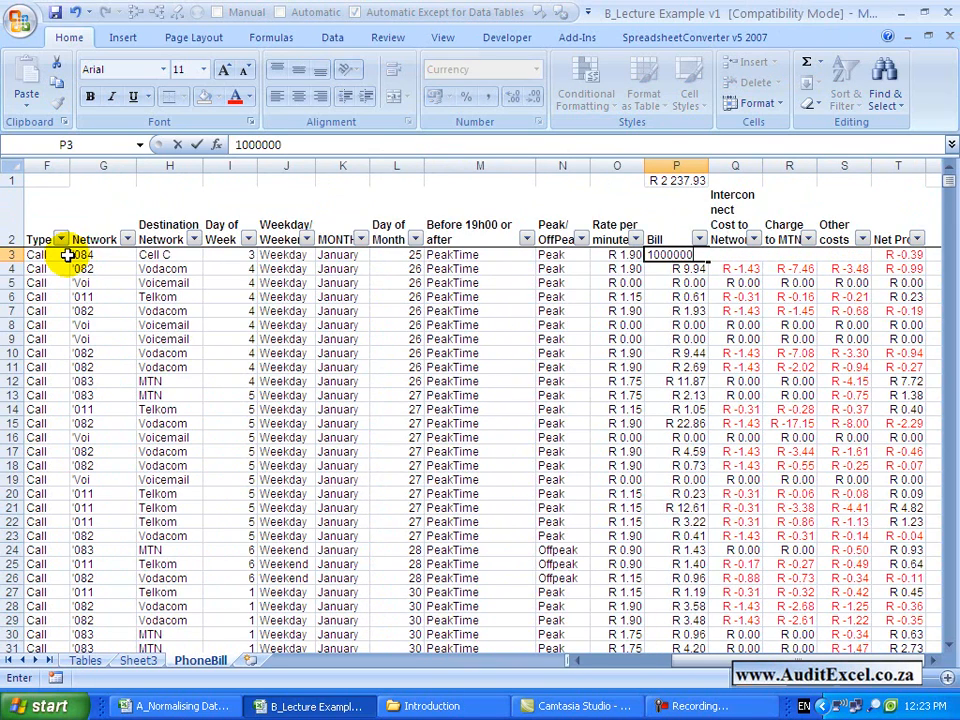
key(Return)
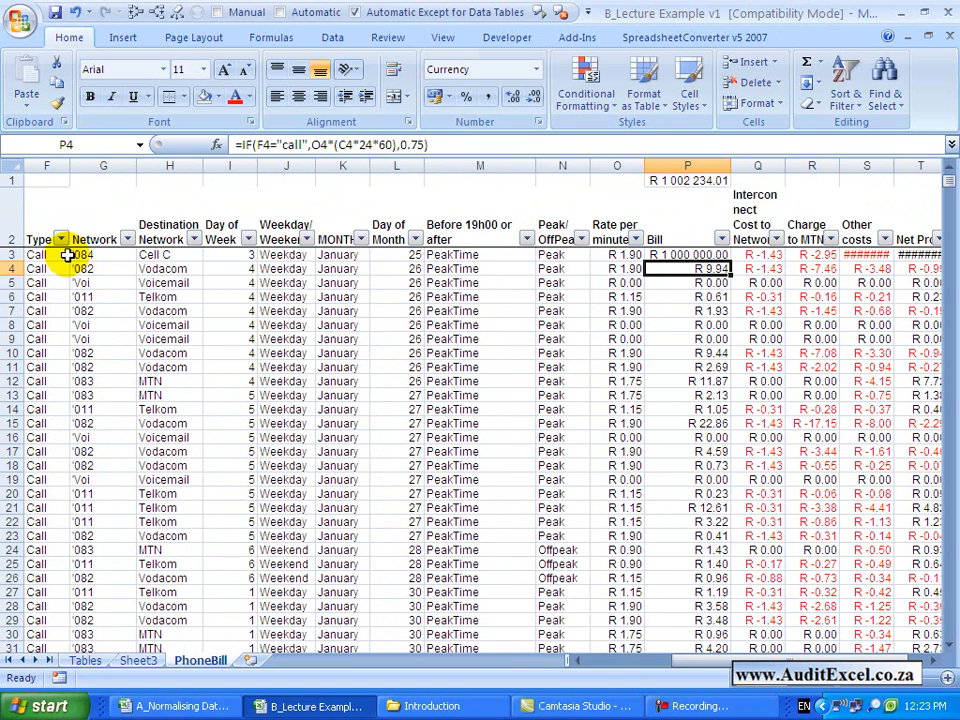
Return to the PivotTable on Sheet3 and refresh it with the changed source data.
click(137, 661)
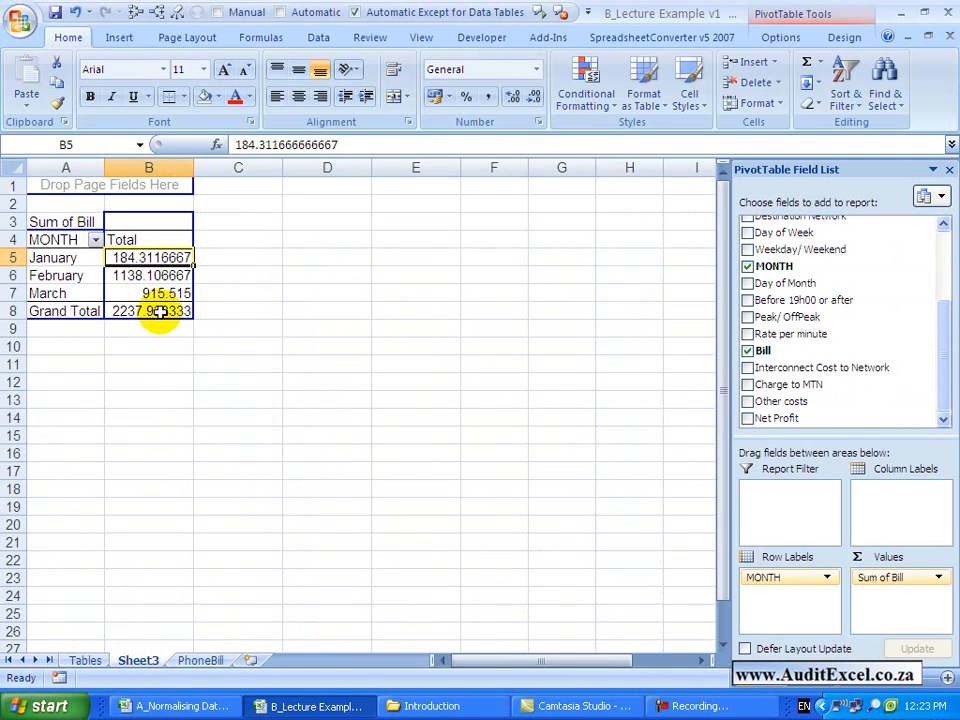
mouse_move(128, 309)
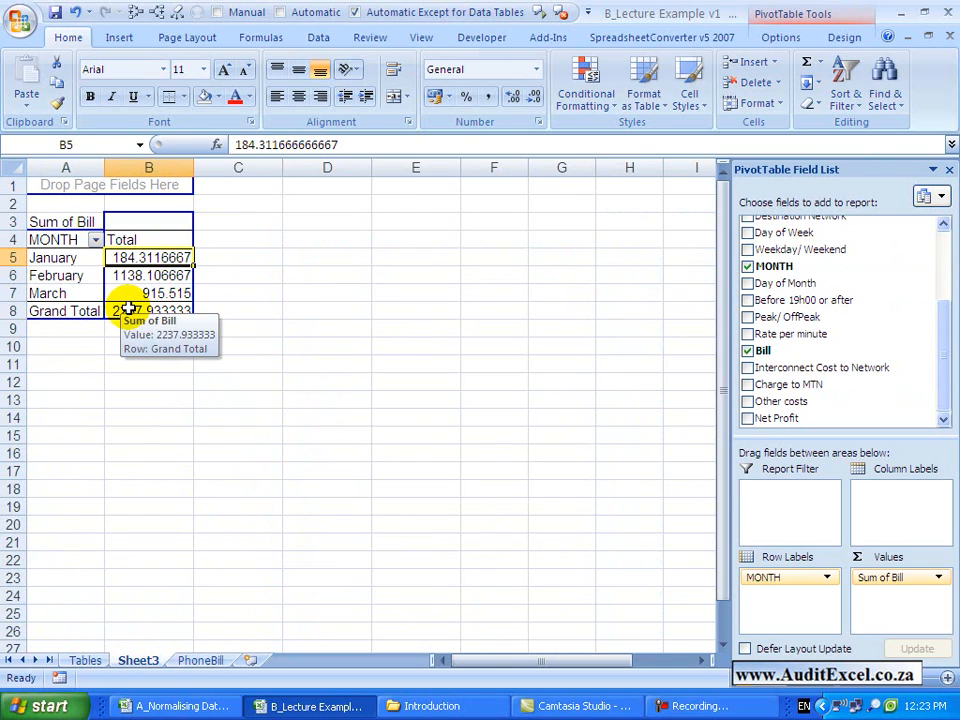
mouse_move(156, 270)
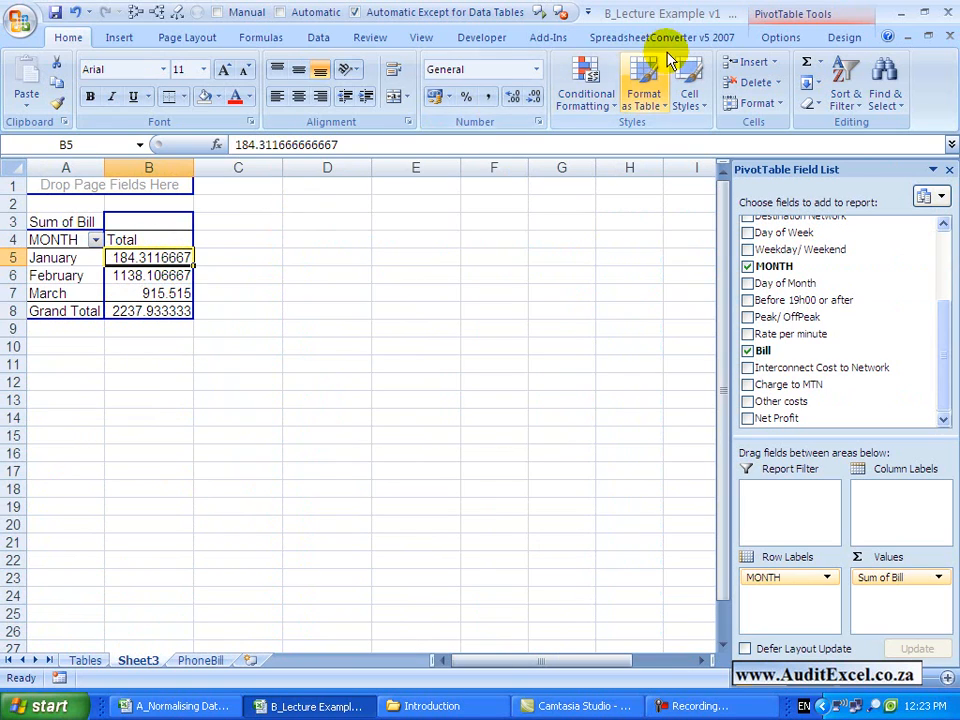
click(780, 16)
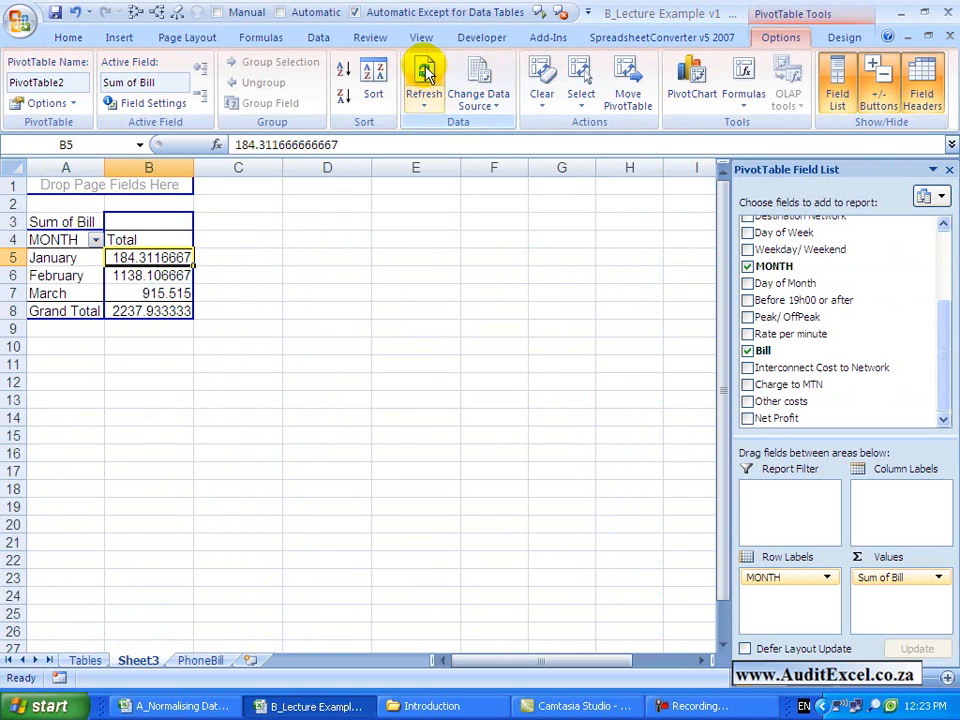
click(424, 104)
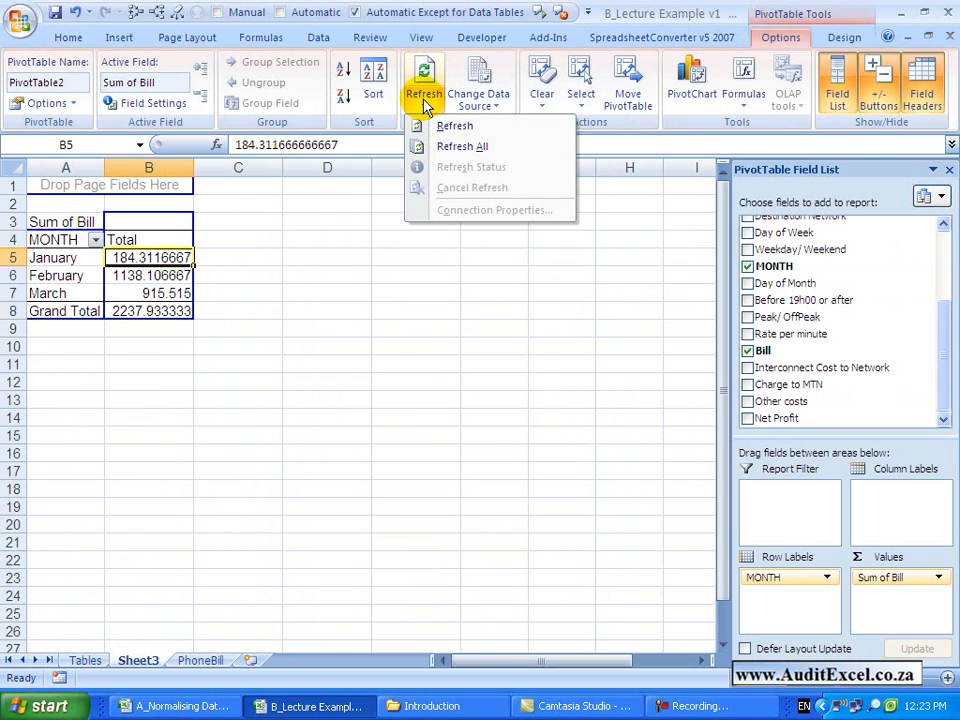
click(424, 102)
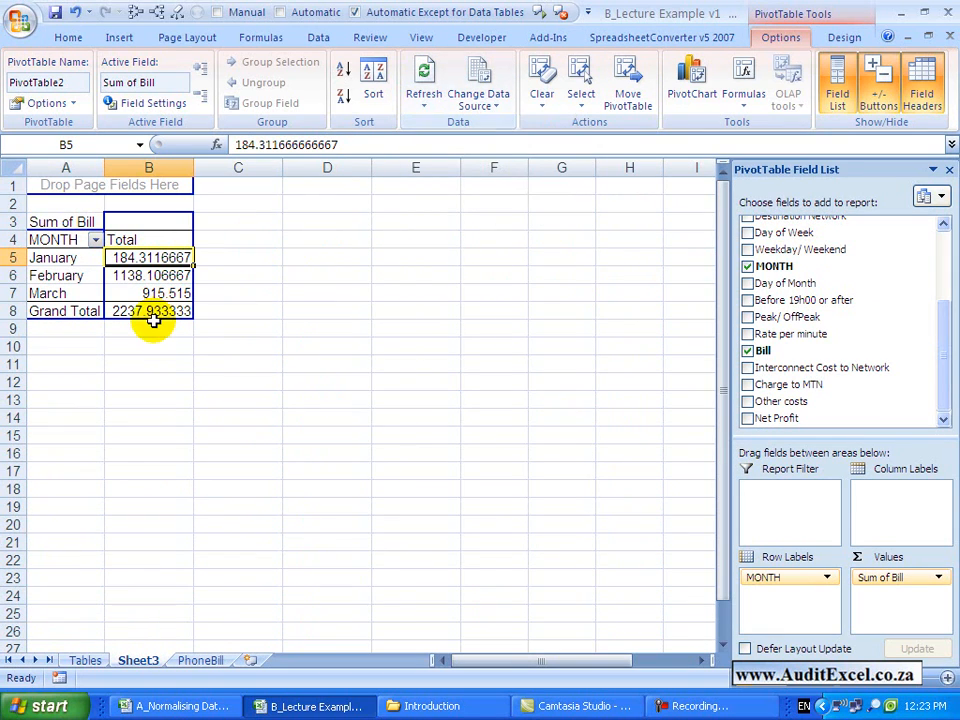
right_click(144, 257)
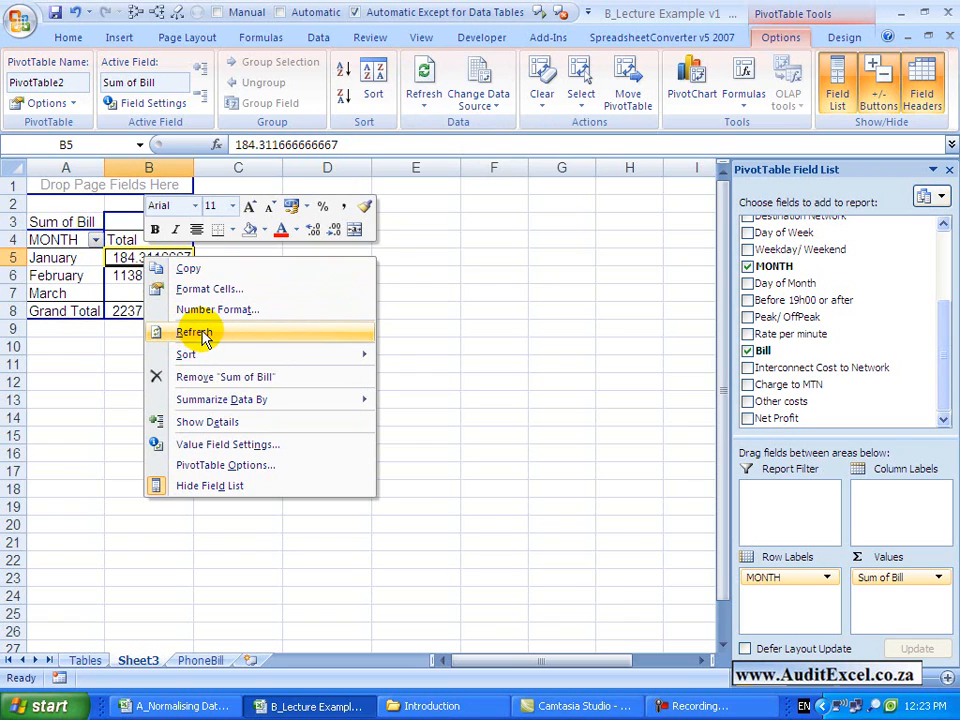
click(204, 333)
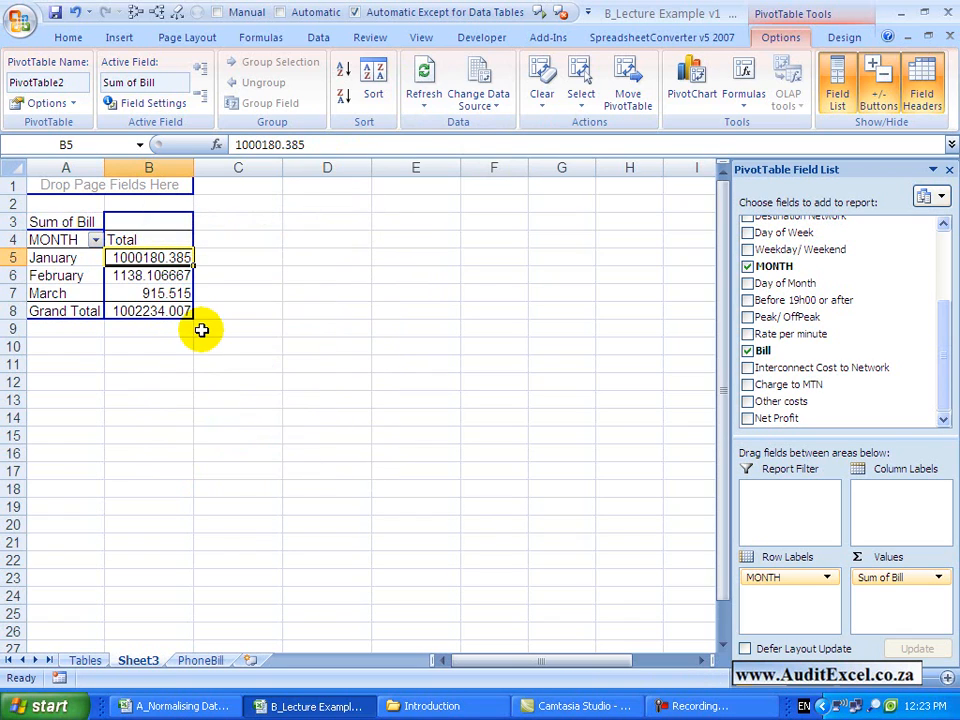
On the PhoneBill sheet, restore the Bill formula in cell P3 by copying it from cell P4.
mouse_move(150, 258)
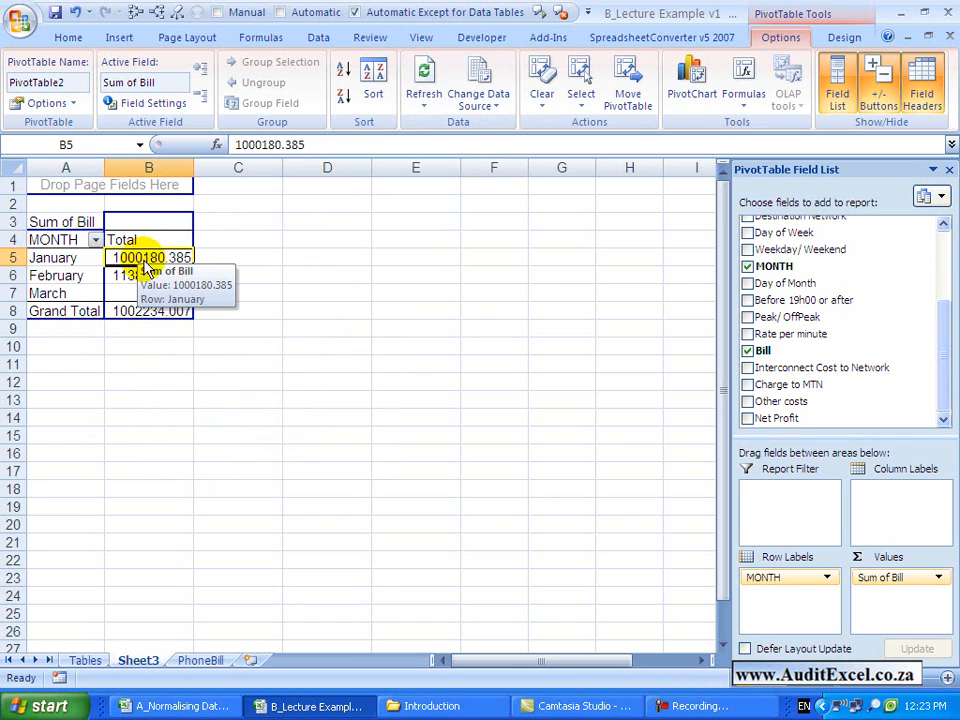
click(88, 660)
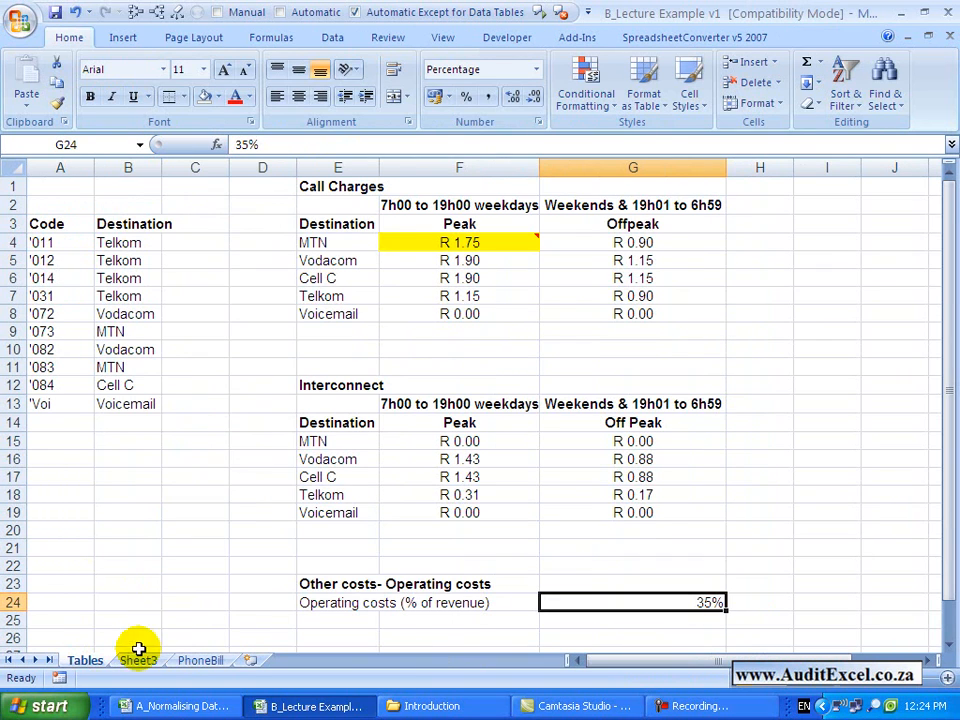
click(183, 661)
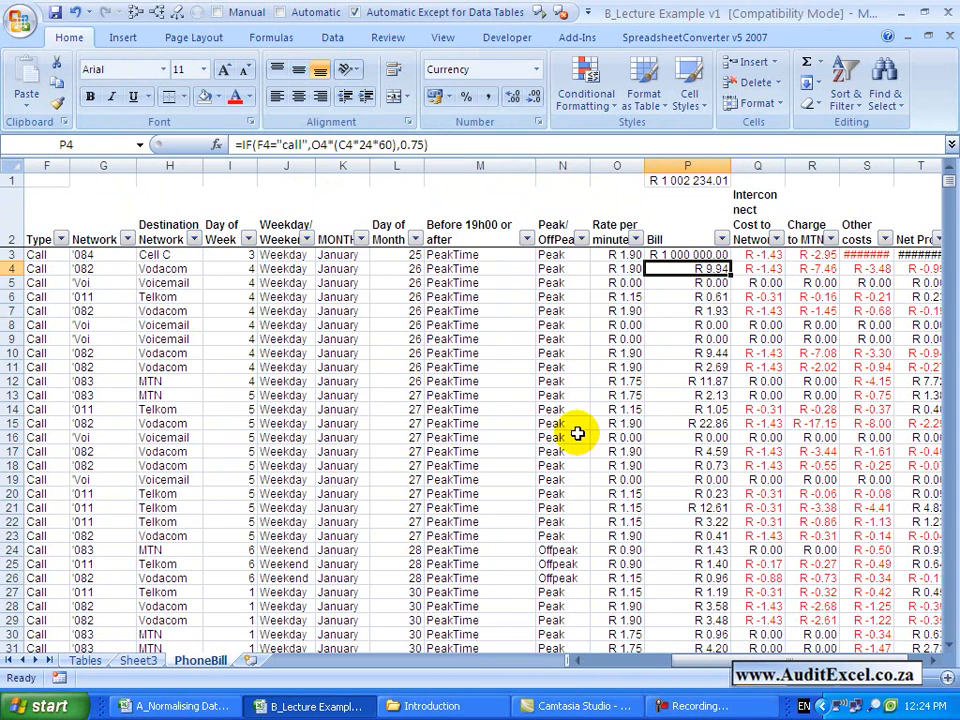
key(ctrl+c)
key(Up)
key(ctrl+v)
key(Down)
key(Up)
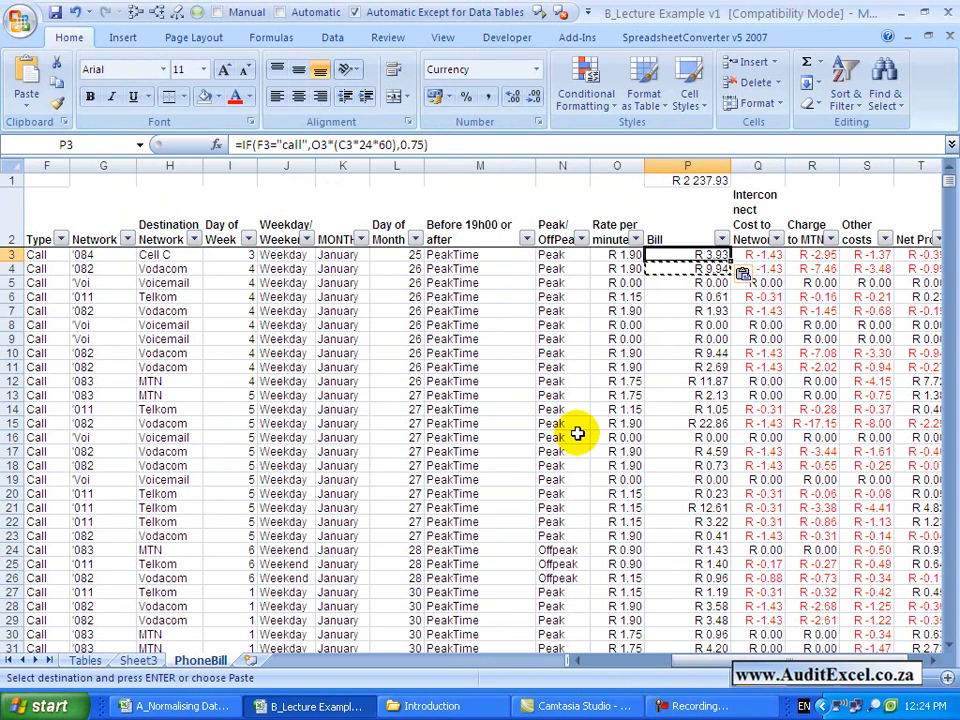
Go back to the PivotTable on Sheet3 and refresh it to pick up the restored Bill formula.
click(140, 660)
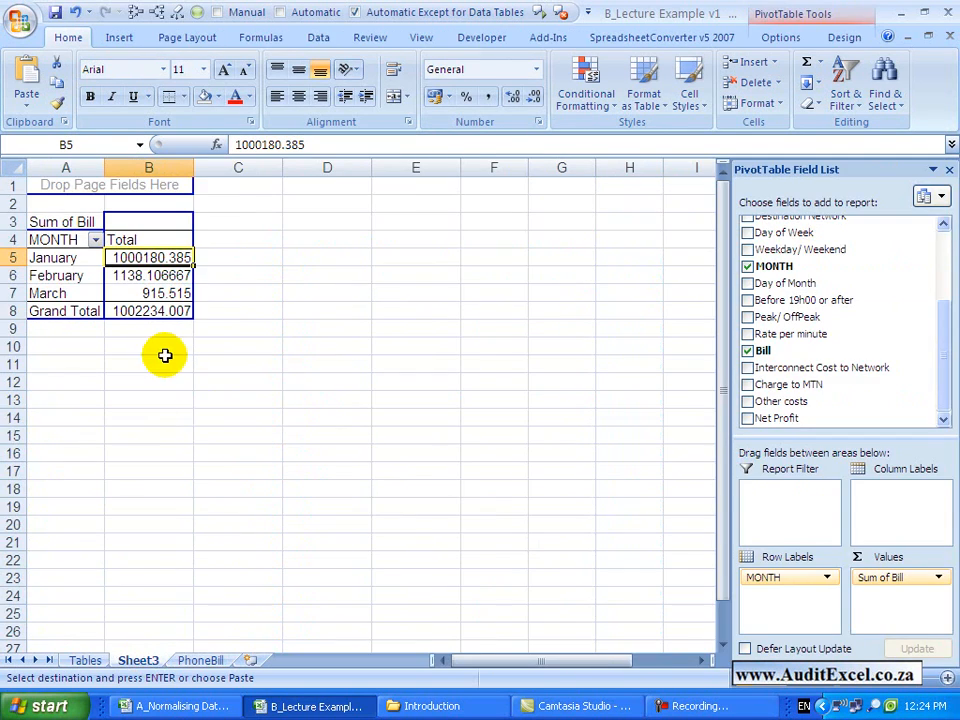
right_click(151, 257)
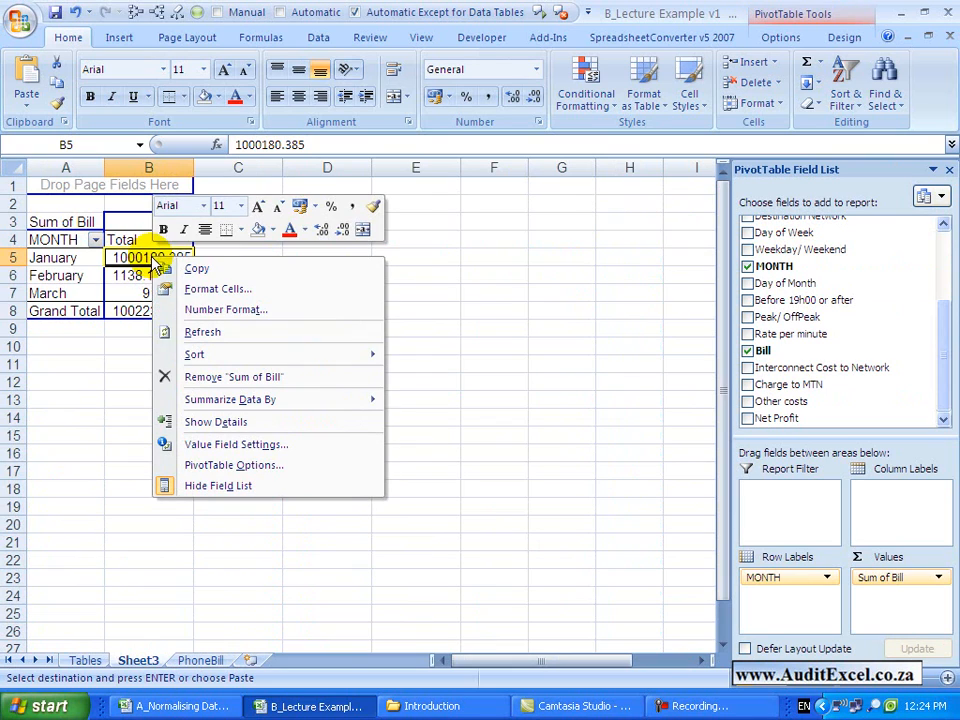
click(182, 334)
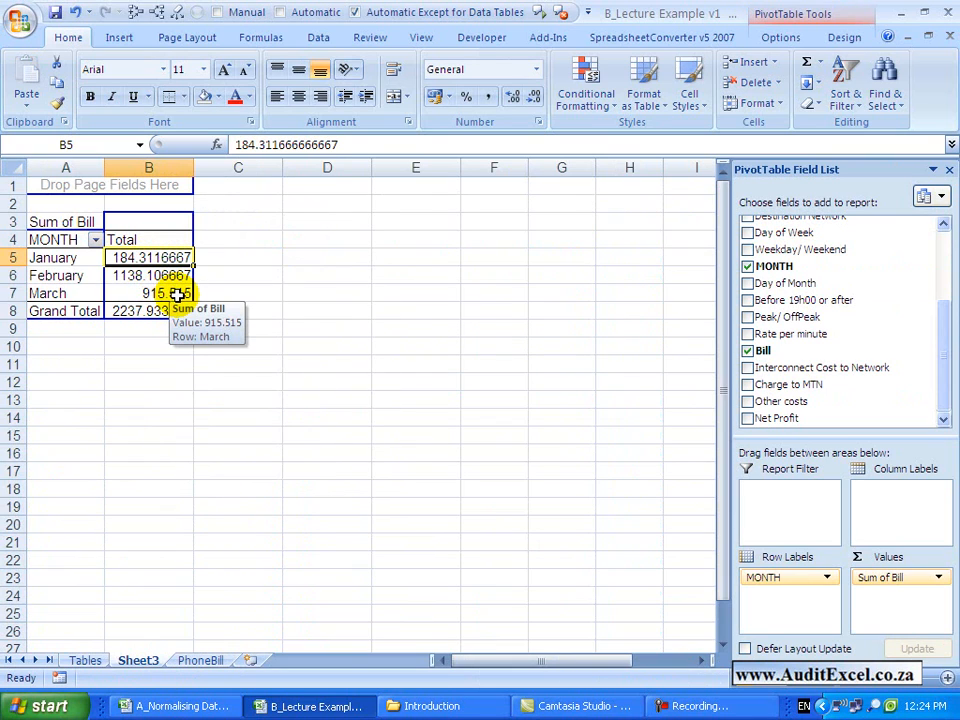